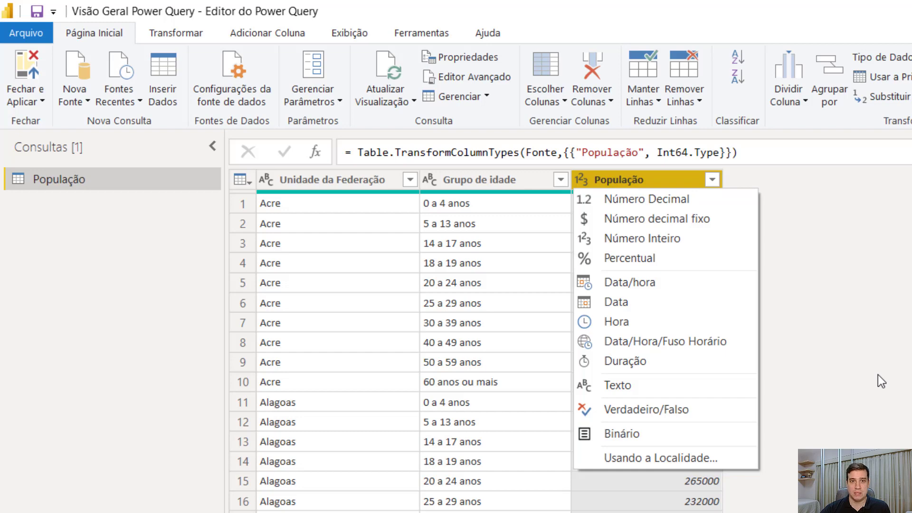
# Step: Start a manually entered table in a new query with three columns named numeros, texto and misturado
pyautogui.click(878, 375)
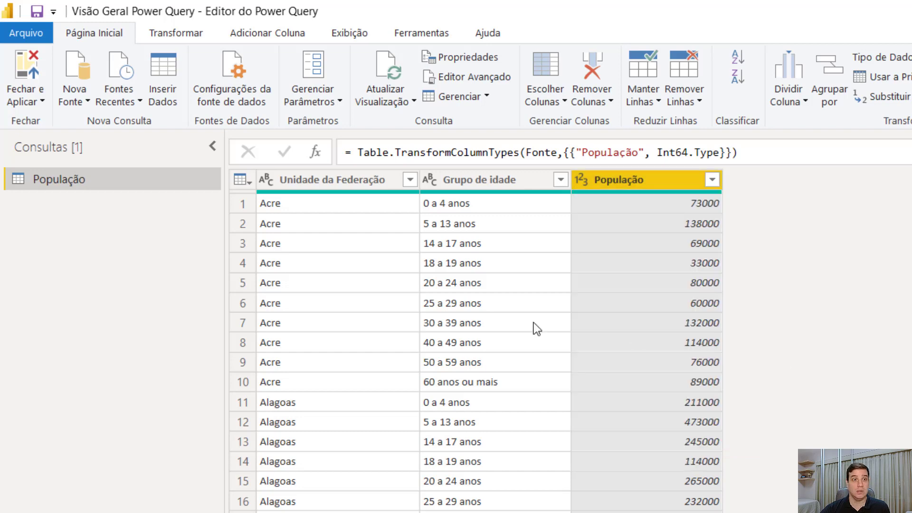
pyautogui.click(174, 93)
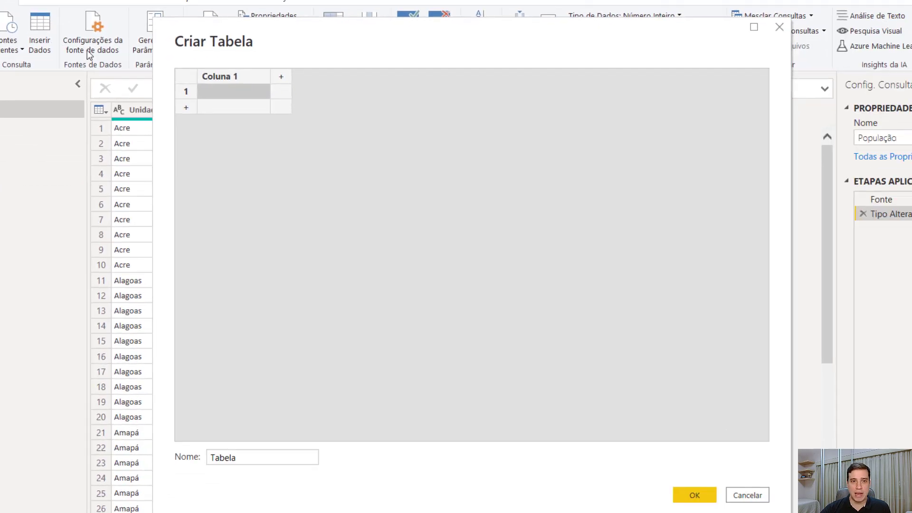
pyautogui.doubleClick(215, 75)
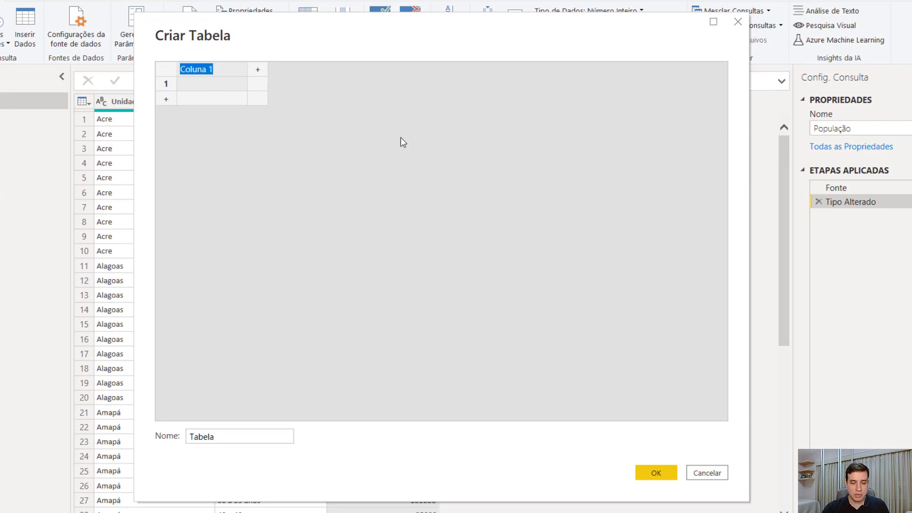
pyautogui.write('numeros')
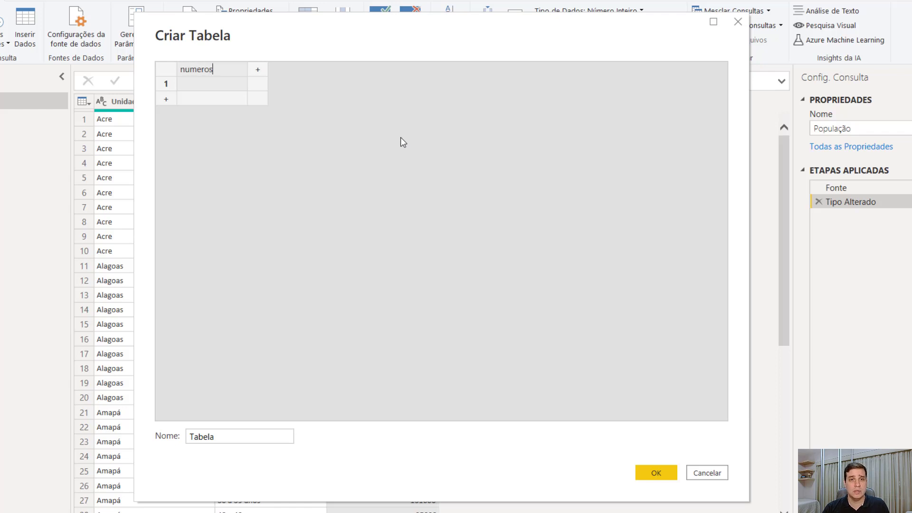
pyautogui.press('Tab')
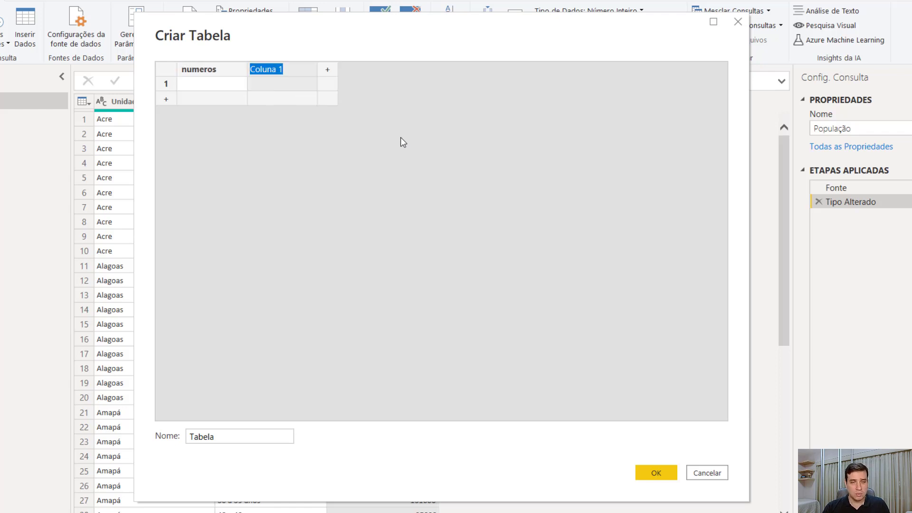
pyautogui.write('texto')
pyautogui.press('Tab')
pyautogui.write('misturado')
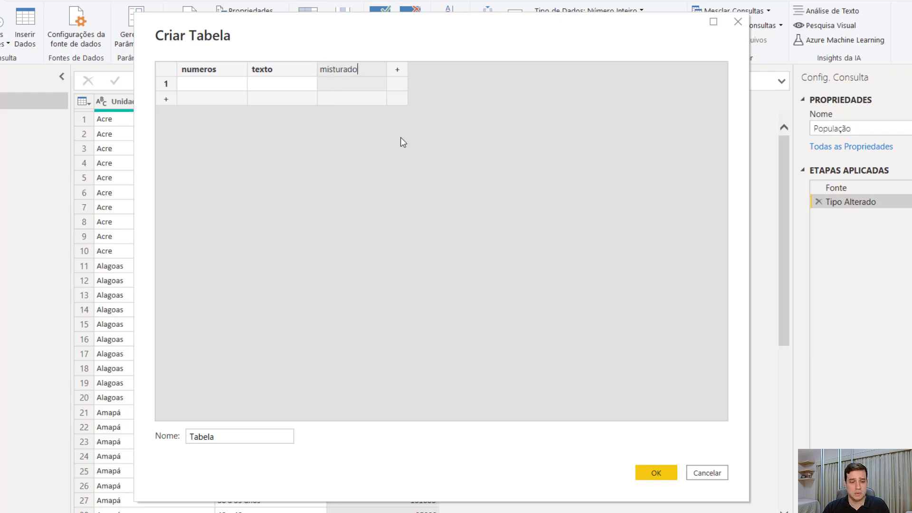
pyautogui.press('Return')
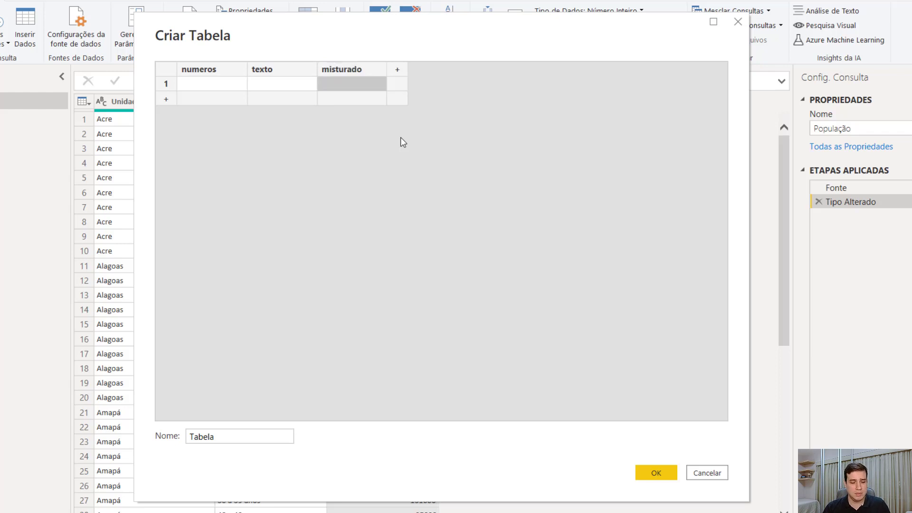
# Step: Fill the three rows of the misturado column with 1, 2 and a
pyautogui.write('1')
pyautogui.press('Return')
pyautogui.write('2')
pyautogui.press('Return')
pyautogui.write('a')
pyautogui.press('Up')
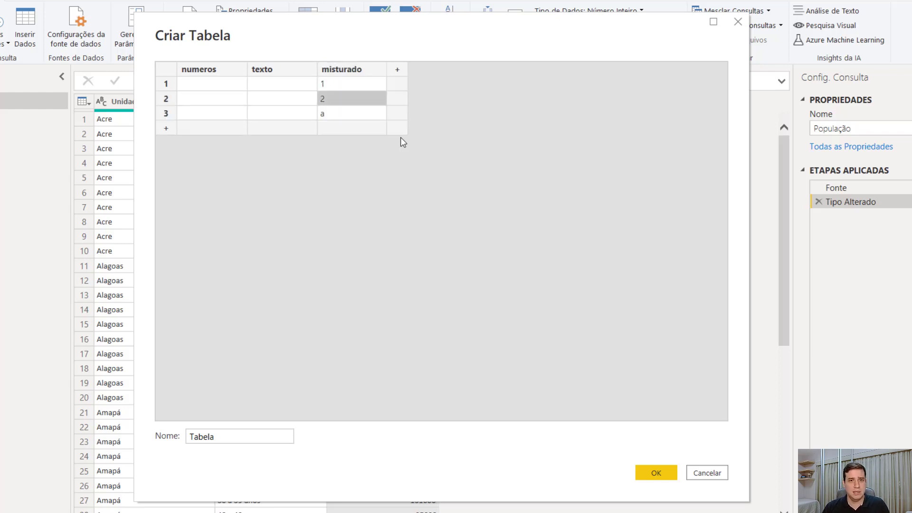
# Step: Fill the three rows of the texto column with a, b and c
pyautogui.press('Left')
pyautogui.press('Up')
pyautogui.write('a')
pyautogui.press('Return')
pyautogui.write('b')
pyautogui.press('Return')
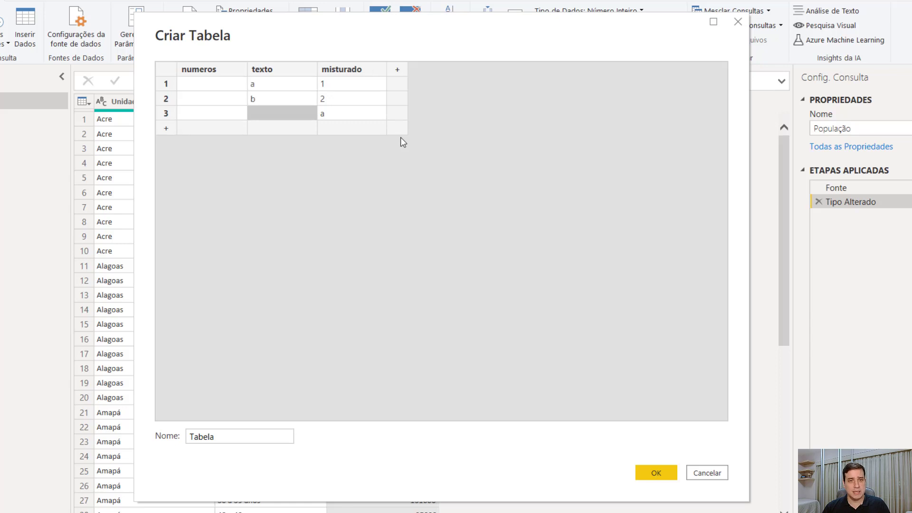
pyautogui.write('c')
# Step: Fill the three rows of the numeros column with 1, 2 and 3, and create the table
pyautogui.press('Up')
pyautogui.press('Up')
pyautogui.press('Left')
pyautogui.write('1')
pyautogui.press('Return')
pyautogui.write('2')
pyautogui.press('Return')
pyautogui.write('3')
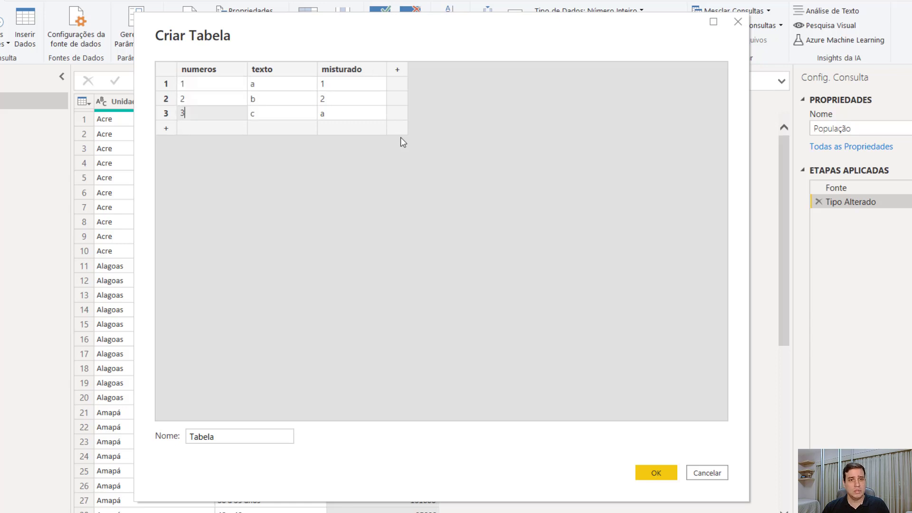
pyautogui.click(657, 471)
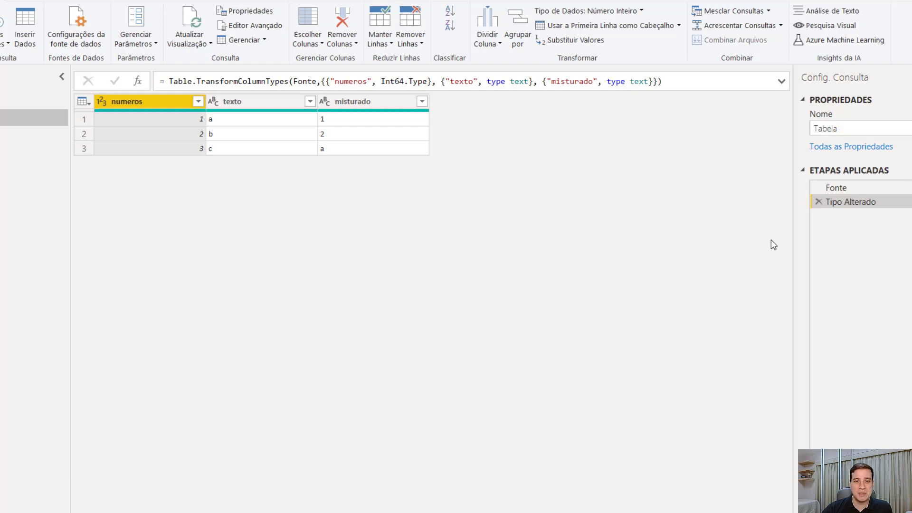
# Step: Change the misturado column's data type to Número Decimal, replacing the existing conversion, and inspect the third-row value's error details
pyautogui.click(325, 102)
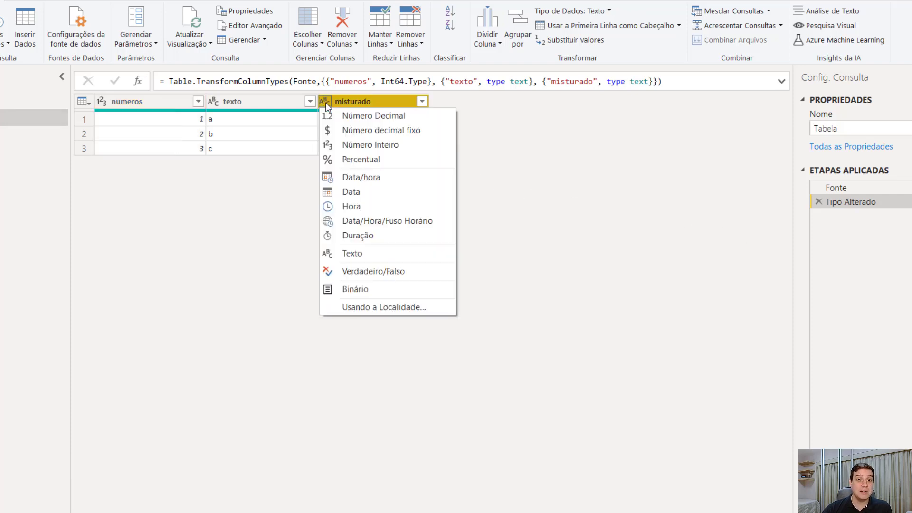
pyautogui.click(349, 115)
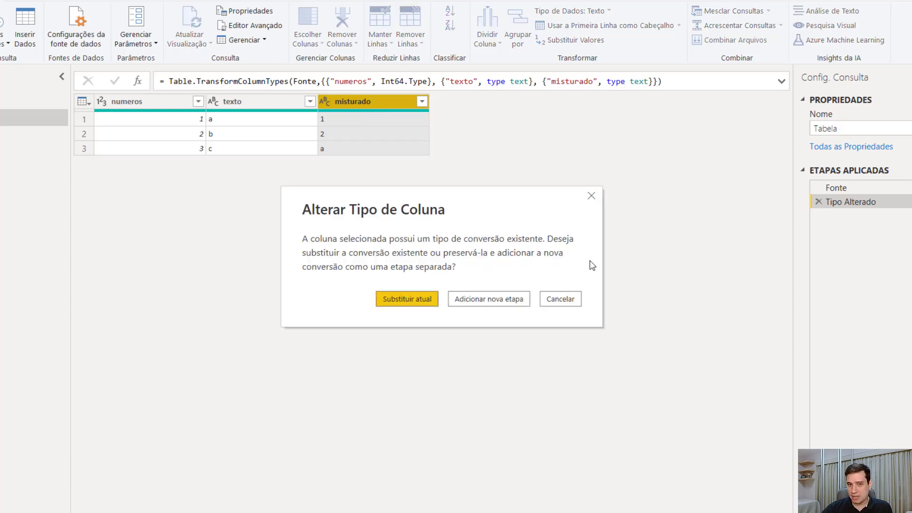
pyautogui.click(423, 299)
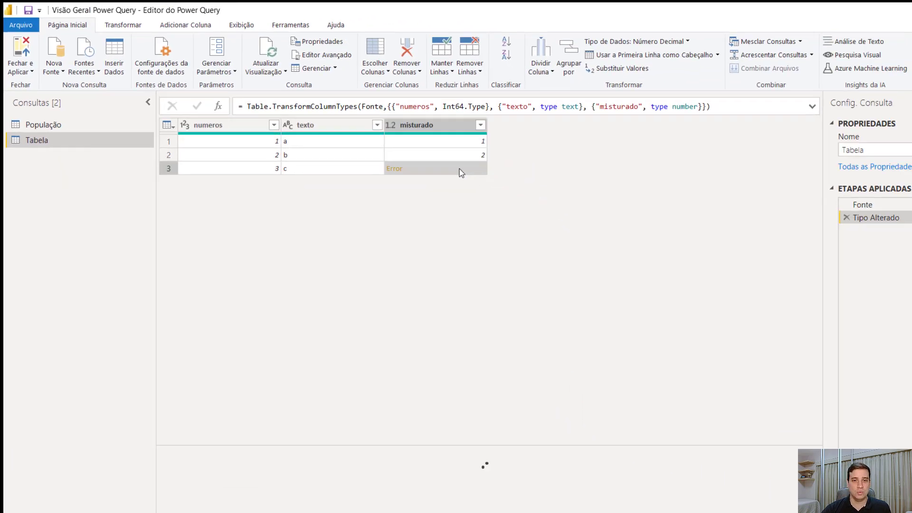
pyautogui.click(784, 299)
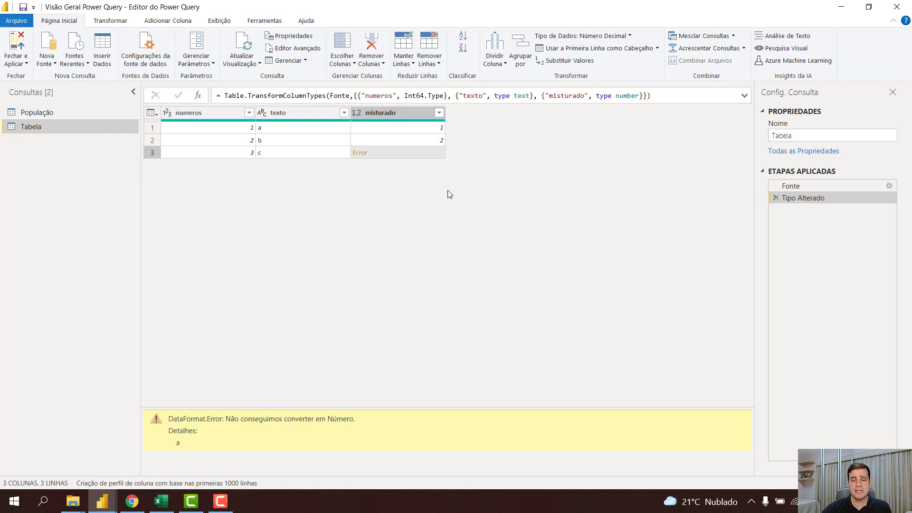
# Step: Replace the errors in the misturado column with 0, and delete that applied step
pyautogui.rightClick(410, 113)
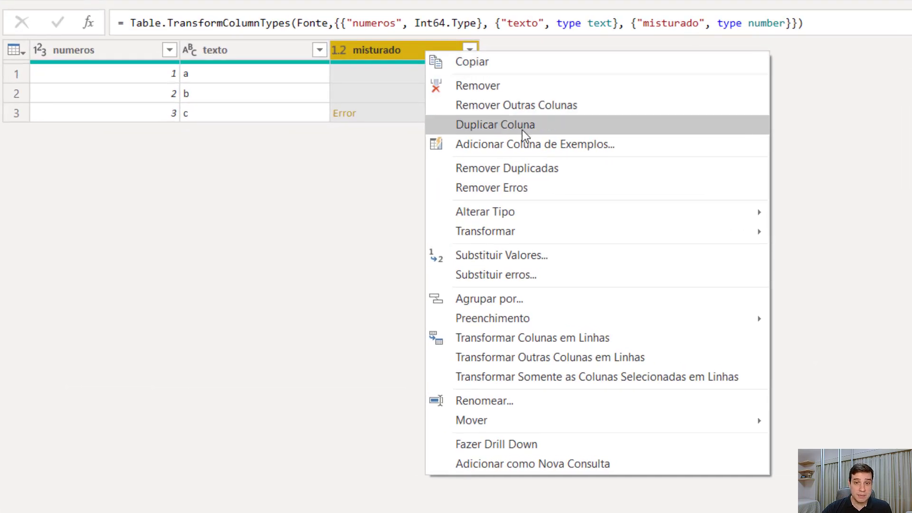
pyautogui.click(556, 276)
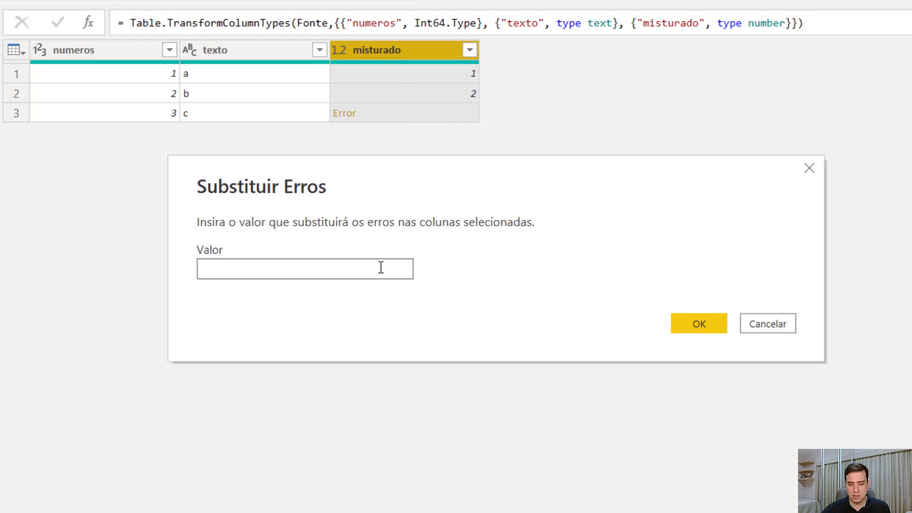
pyautogui.write('0')
pyautogui.click(698, 325)
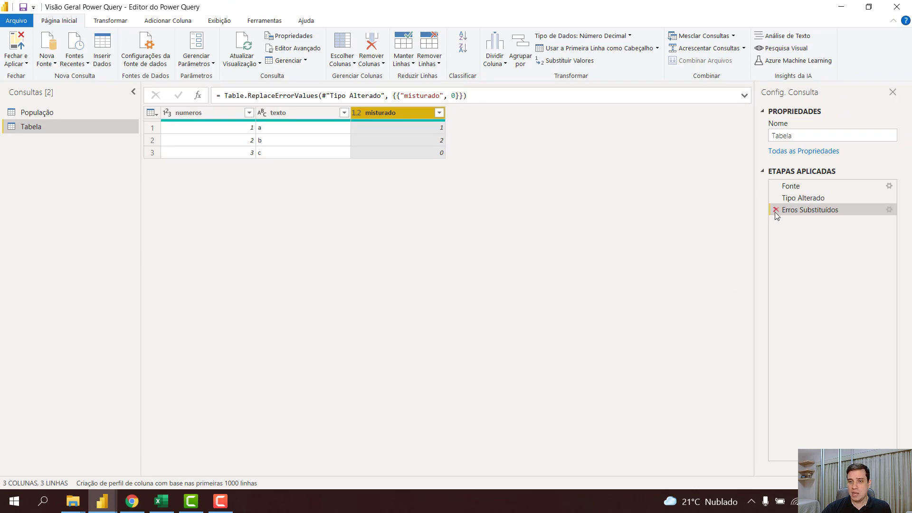
pyautogui.click(776, 209)
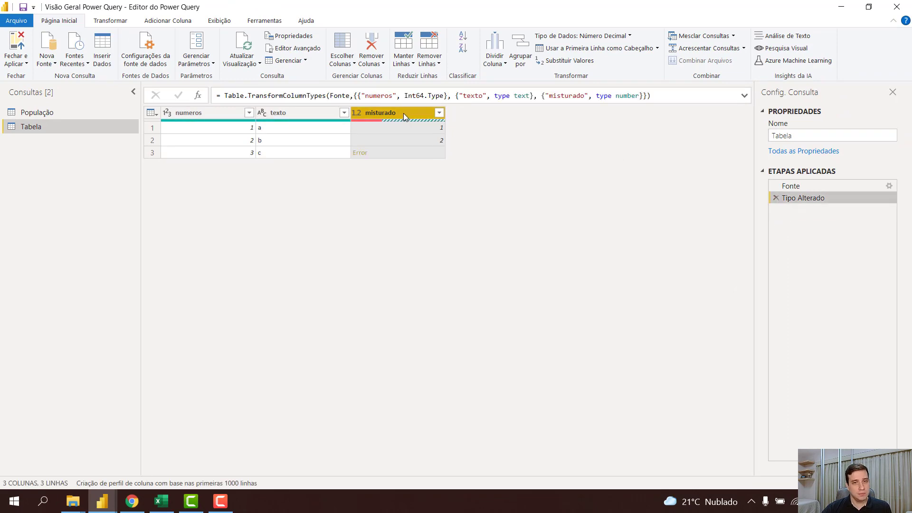
# Step: Remove the rows with errors in the misturado column, and delete that applied step
pyautogui.rightClick(404, 114)
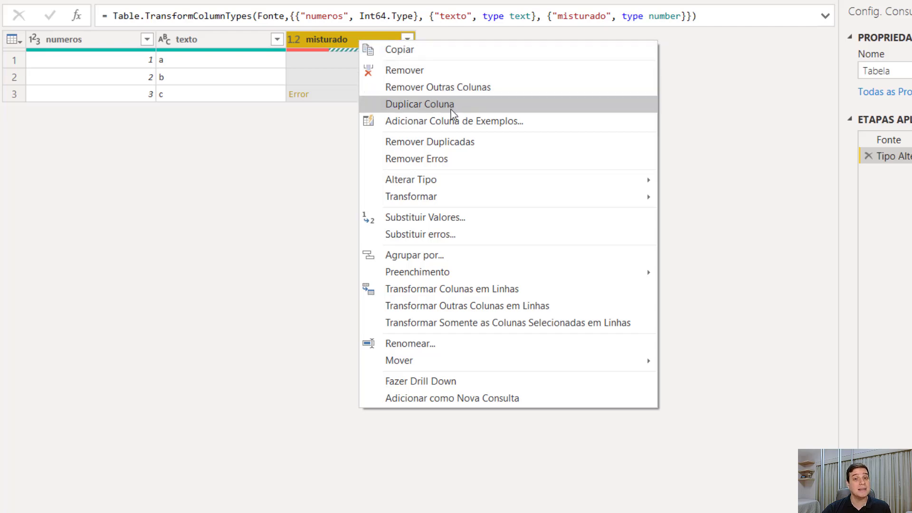
pyautogui.click(461, 153)
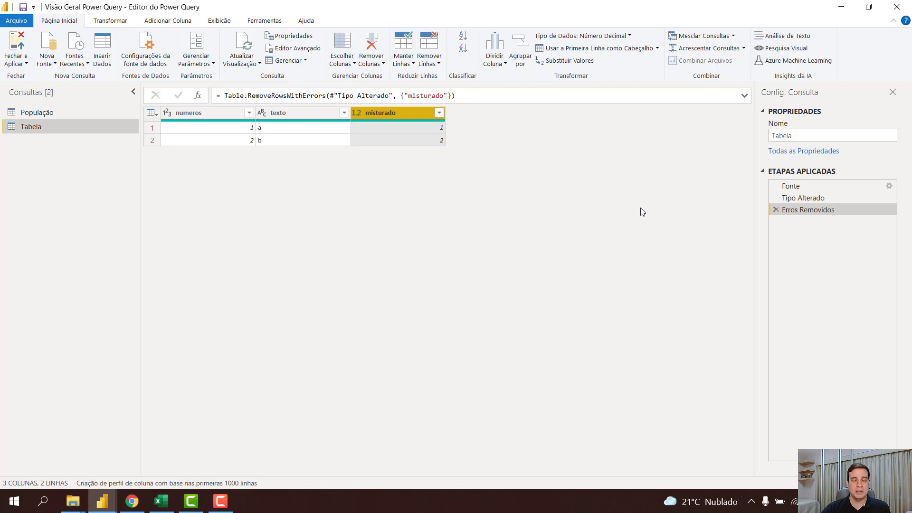
pyautogui.click(776, 210)
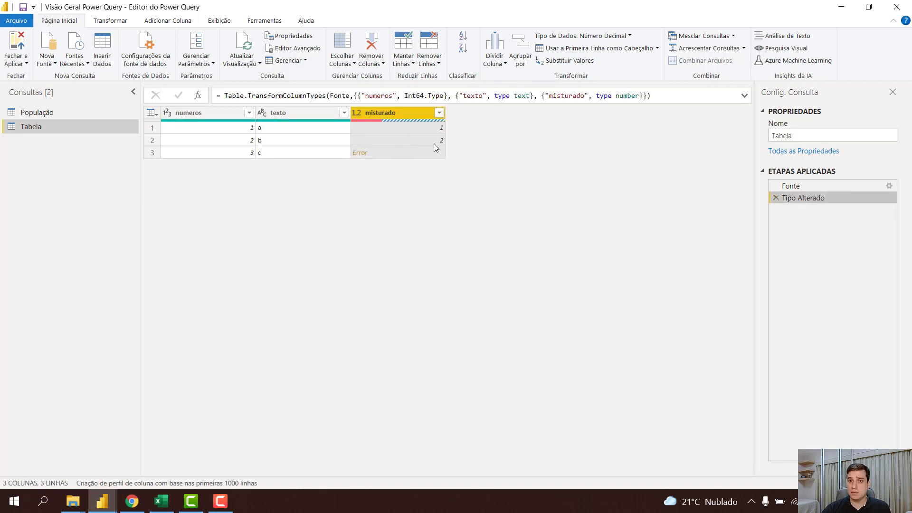
# Step: Inspect the error cell's details in the misturado column and delete the Tabela query
pyautogui.click(384, 153)
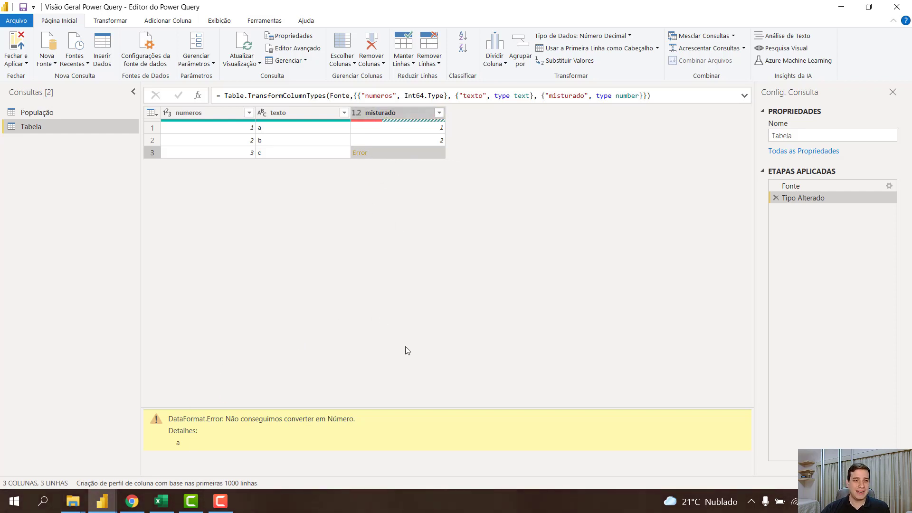
pyautogui.rightClick(68, 128)
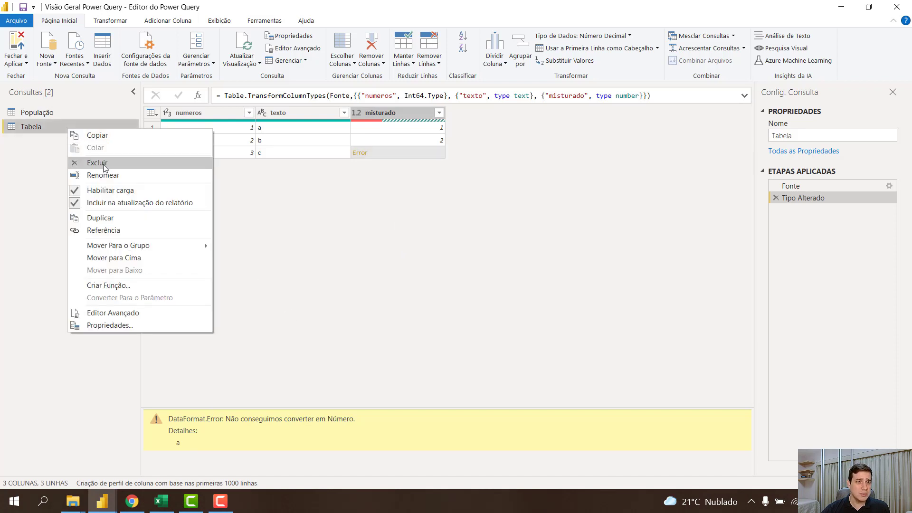
pyautogui.click(103, 165)
pyautogui.click(508, 270)
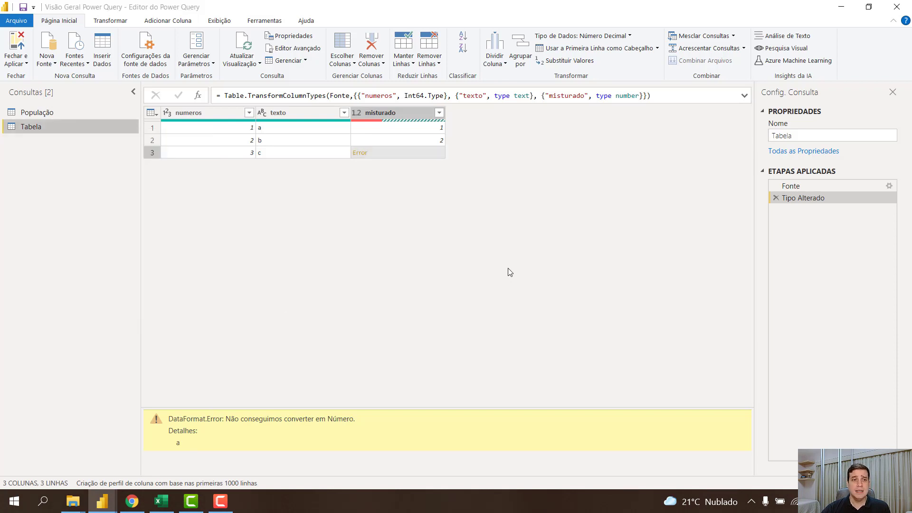
# Step: Open the População query and drill down into the Unidade da Federação column as a list
pyautogui.click(37, 114)
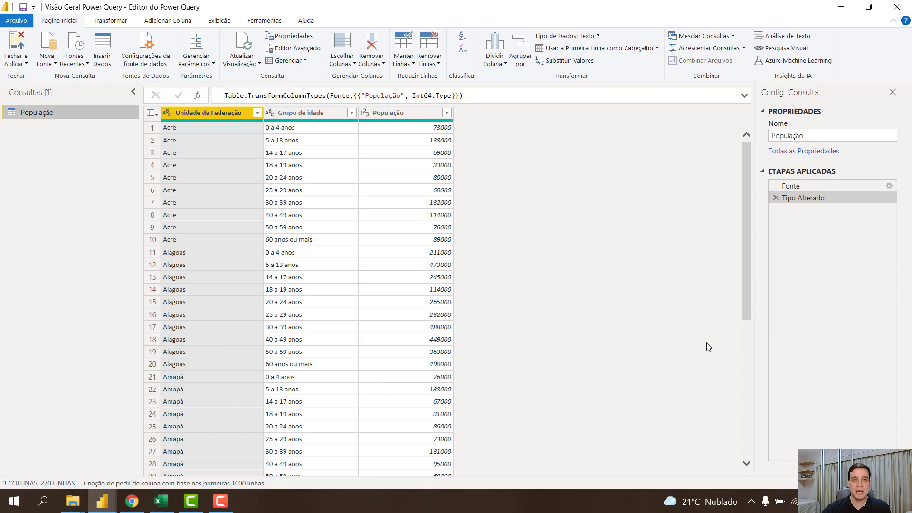
pyautogui.rightClick(227, 113)
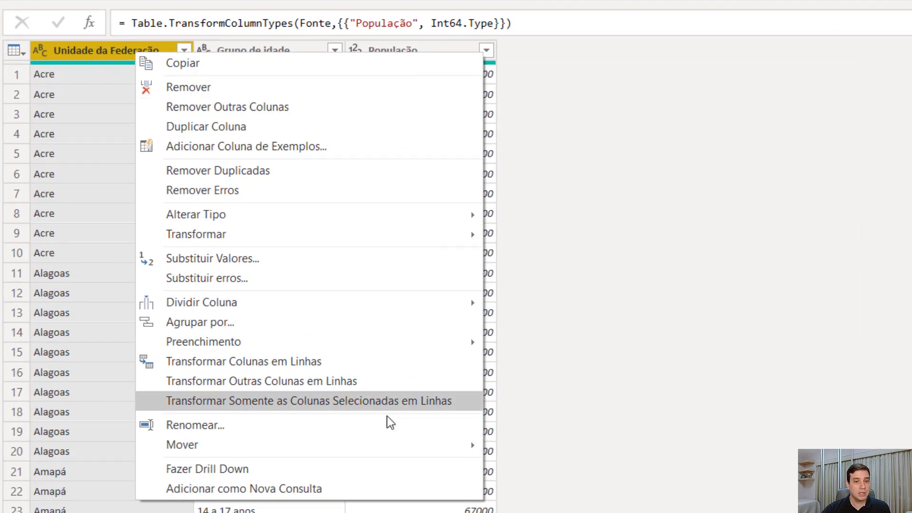
pyautogui.click(373, 468)
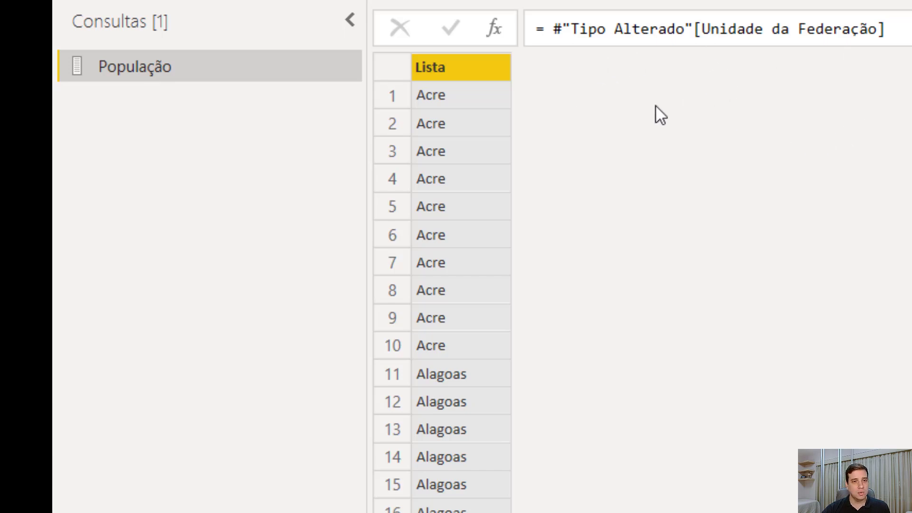
# Step: Wrap the formula's #"Tipo Alterado"[Unidade da Federação] reference in the function List.Dinstinct( ) and apply it
pyautogui.click(551, 29)
pyautogui.hotkey('shift', 'Right')
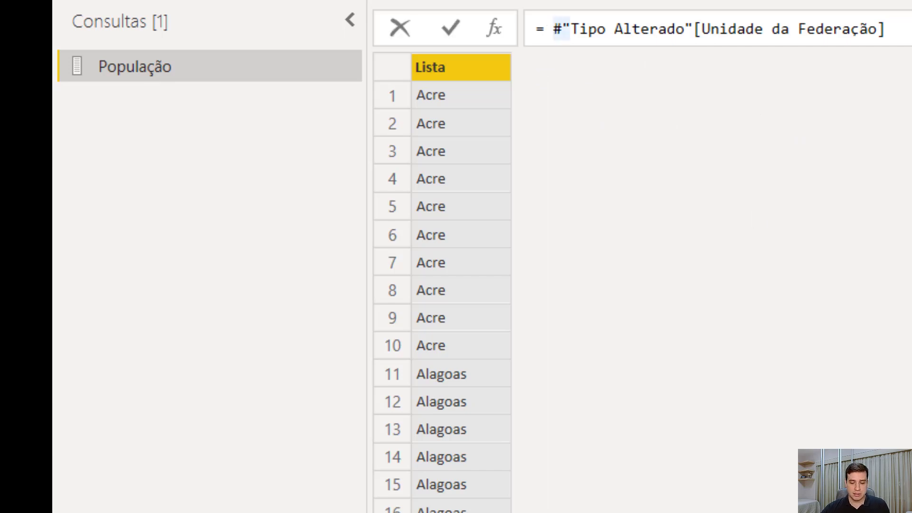
pyautogui.write('List.Din')
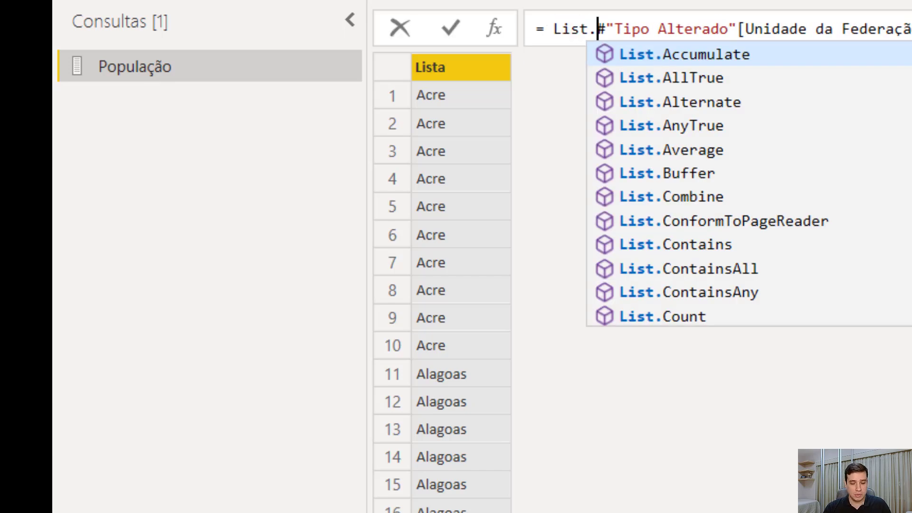
pyautogui.write('stinct(')
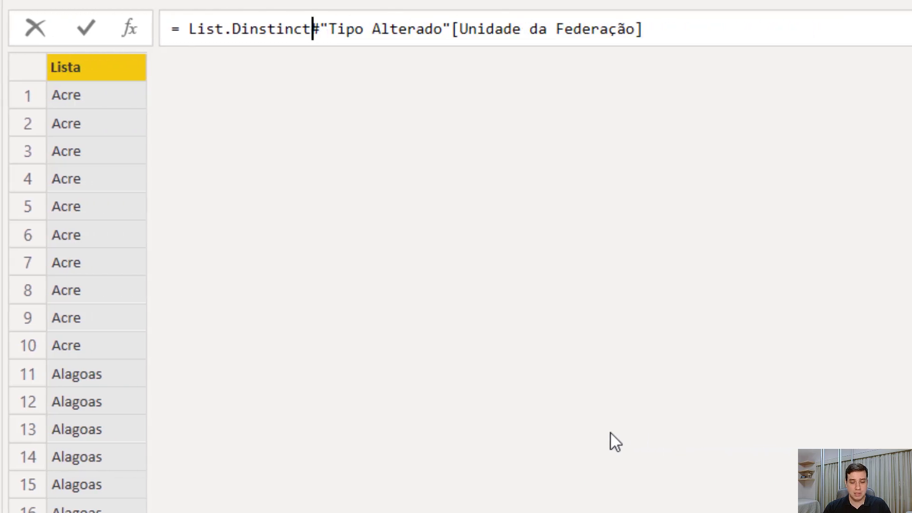
pyautogui.hotkey('ctrl', 'Right')
pyautogui.hotkey('ctrl', 'Right')
pyautogui.hotkey('ctrl', 'Right')
pyautogui.hotkey('ctrl', 'Right')
pyautogui.hotkey('ctrl', 'Right')
pyautogui.hotkey('ctrl', 'Right')
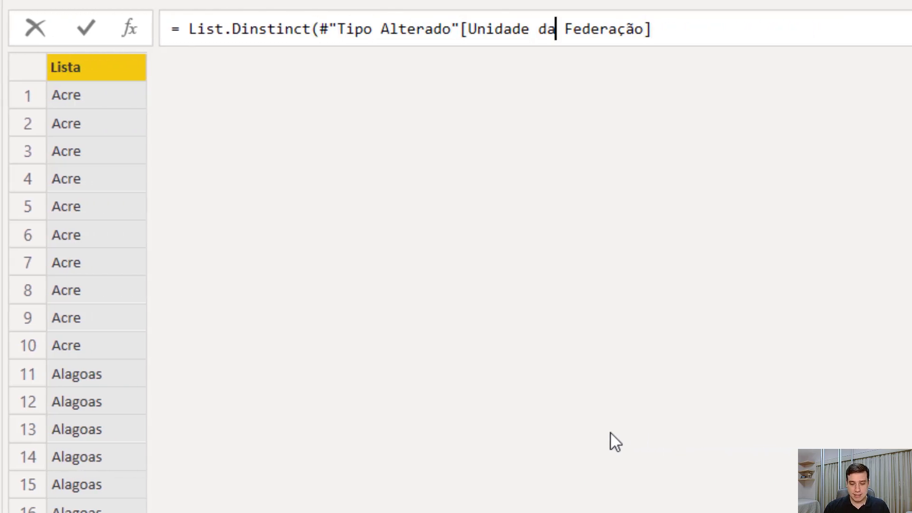
pyautogui.write(')')
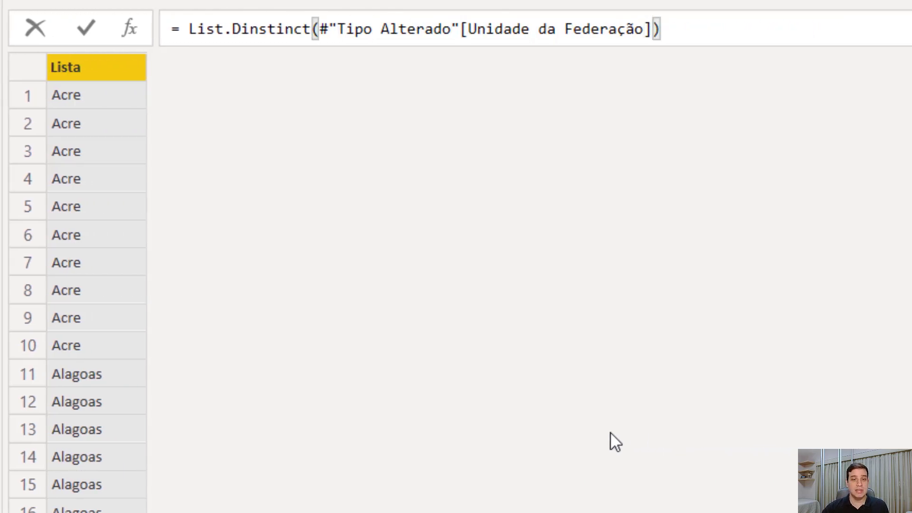
pyautogui.press('Return')
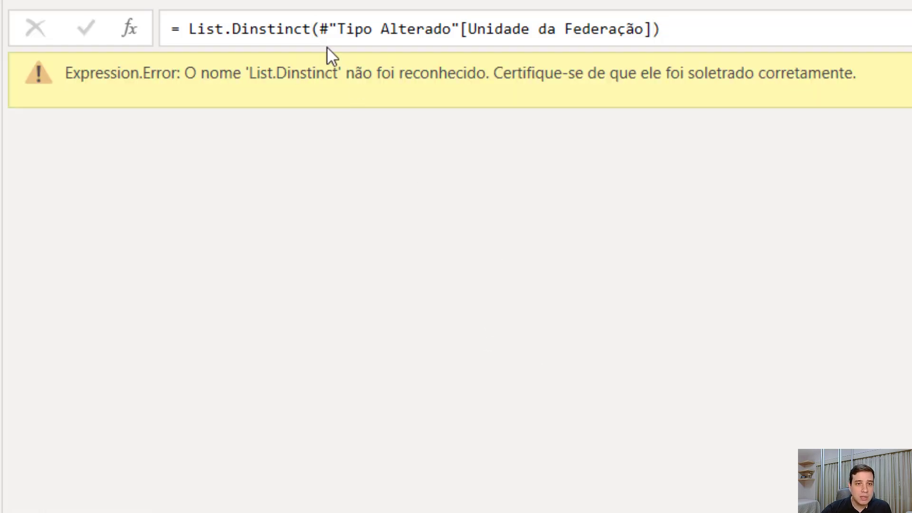
# Step: Correct the function name in the formula to List.Distinct and apply it
pyautogui.click(262, 29)
pyautogui.press('BackSpace')
pyautogui.press('Return')
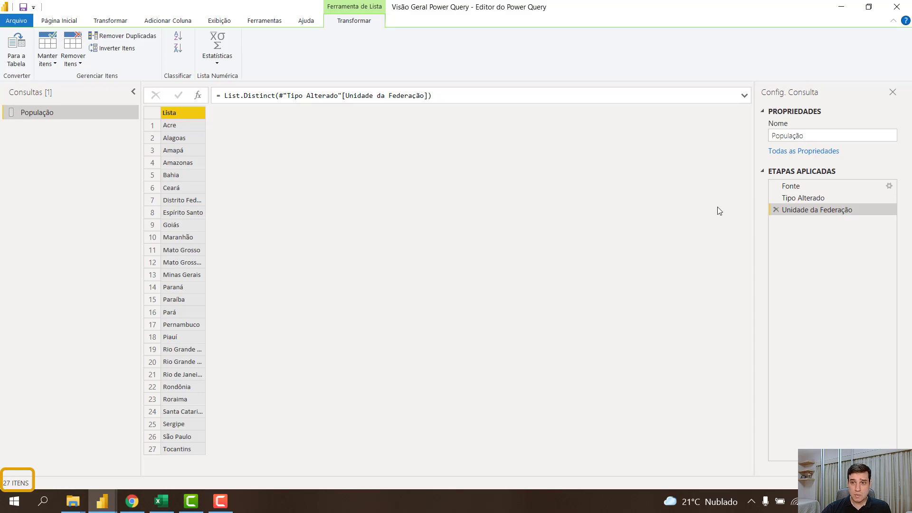
# Step: Delete the applied step Unidade da Federação and show row 4's record in an enlarged preview pane
pyautogui.click(778, 210)
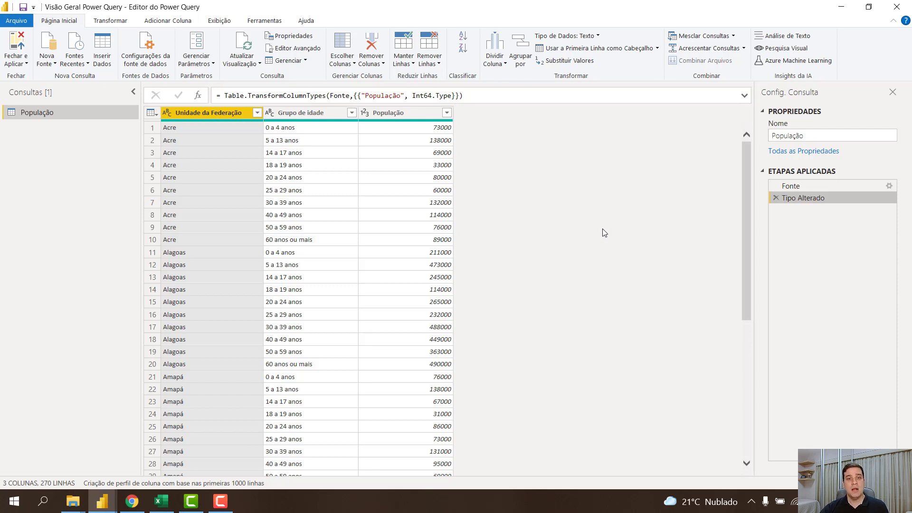
pyautogui.click(153, 167)
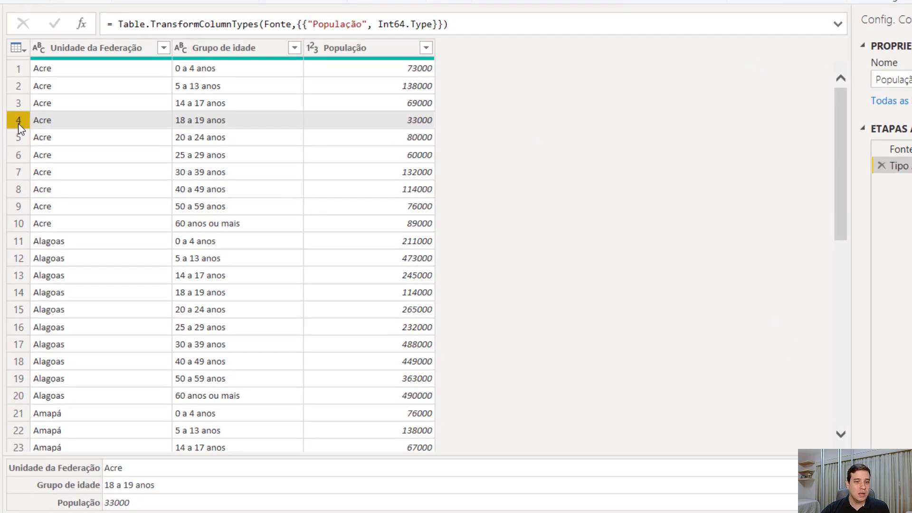
pyautogui.moveTo(127, 457); pyautogui.dragTo(134, 209)
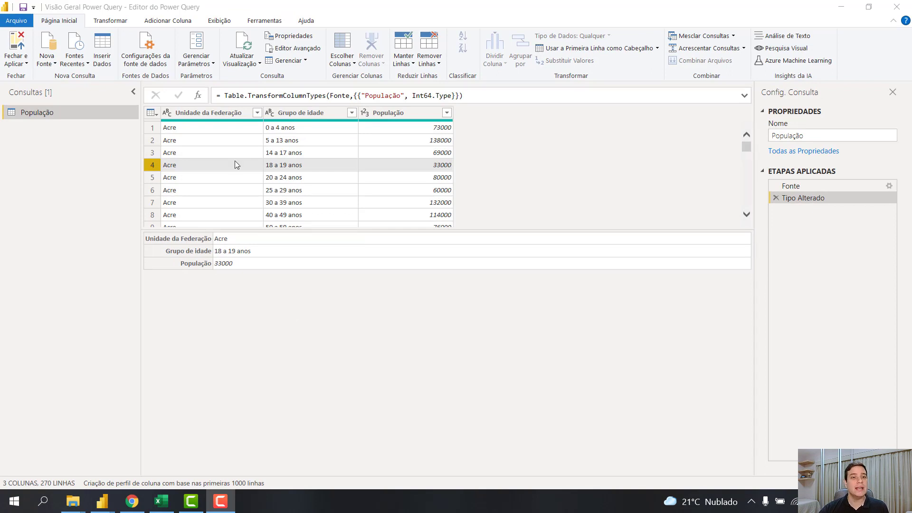
# Step: Add a custom step after Tipo Alterado and apply the formula = #"Tipo Alterado"{4} to extract a single record
pyautogui.click(209, 113)
pyautogui.click(198, 96)
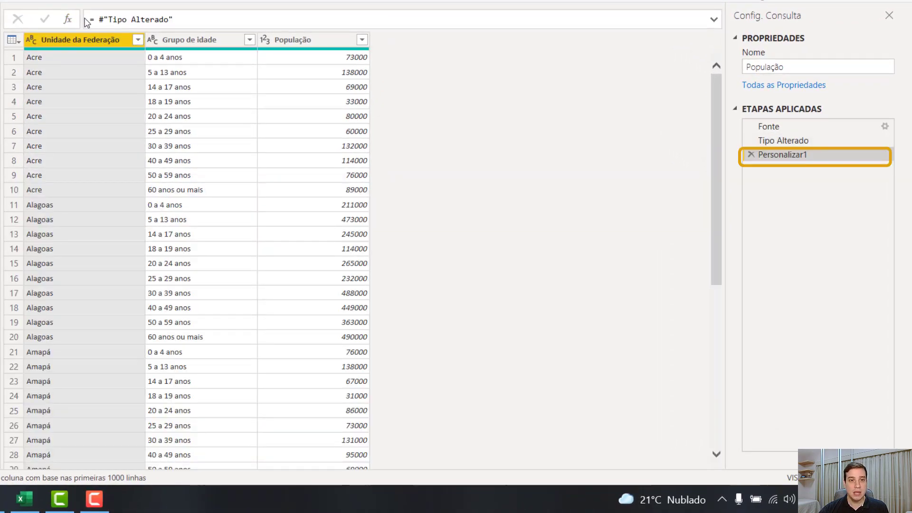
pyautogui.click(212, 21)
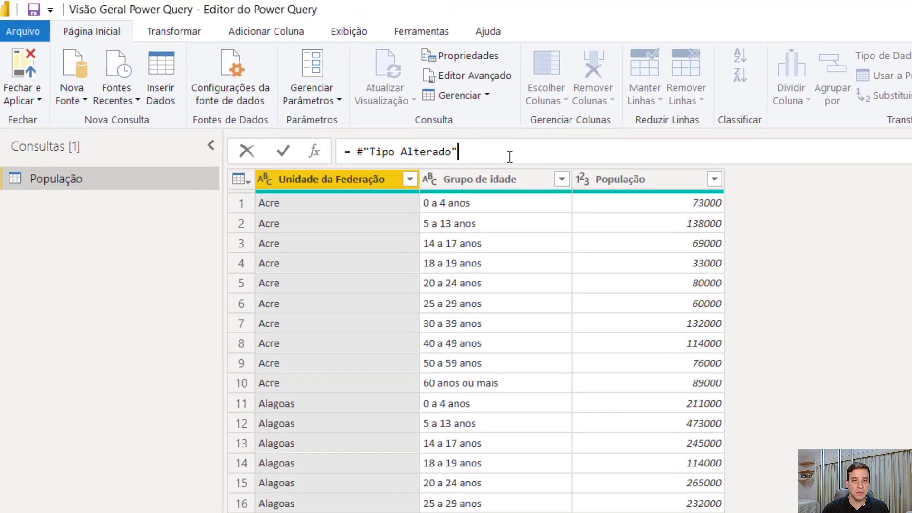
pyautogui.write('{}')
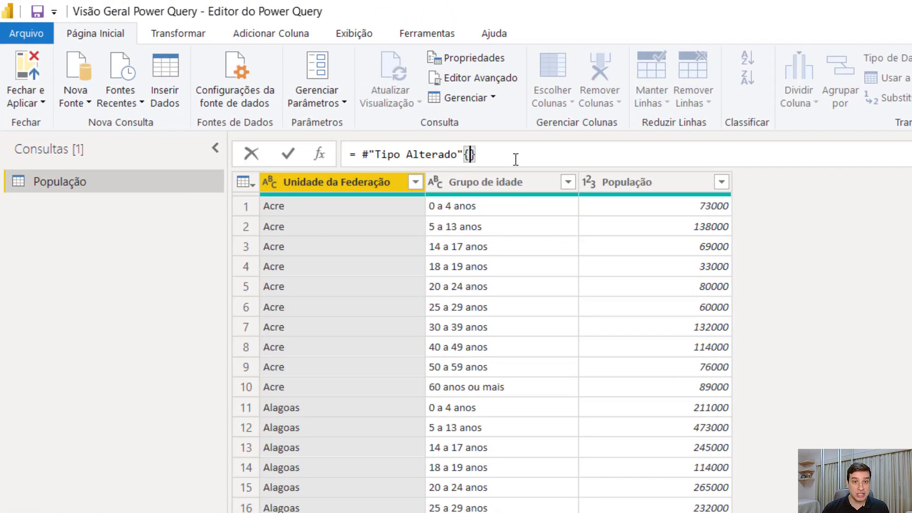
pyautogui.write('4')
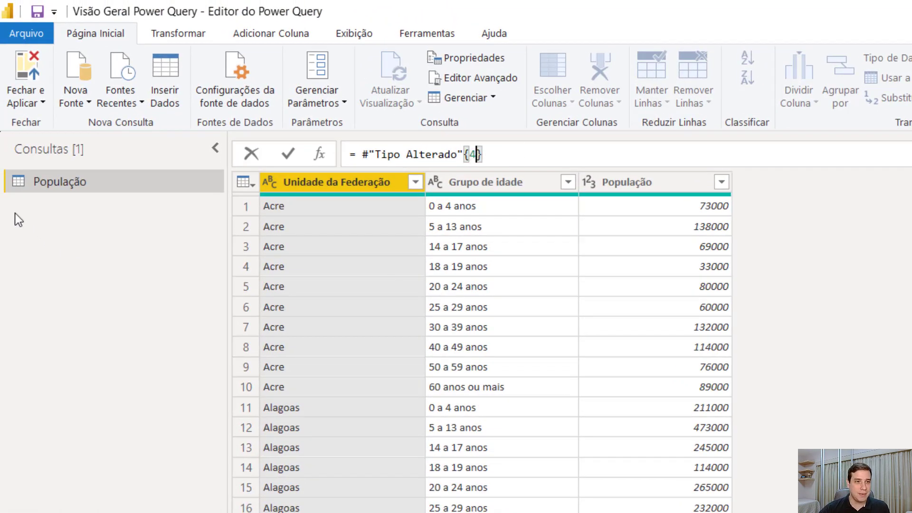
pyautogui.press('Return')
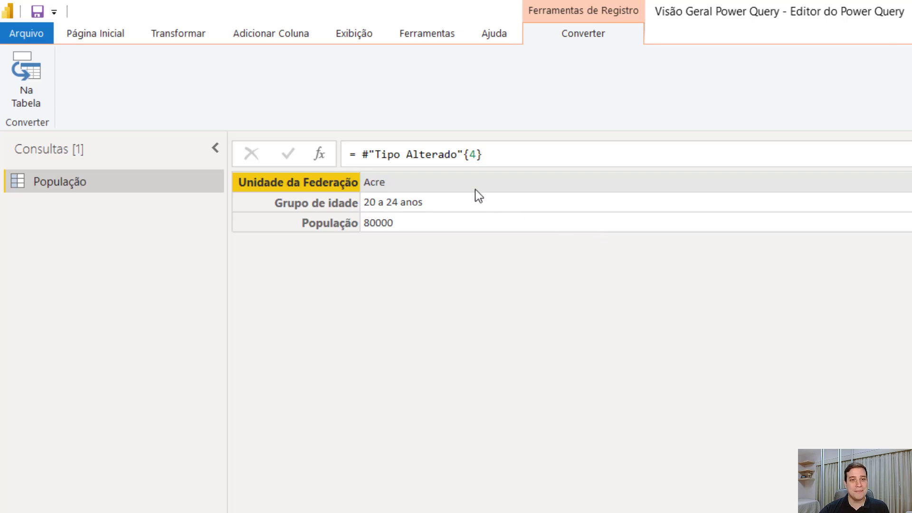
# Step: Set the row index in the custom step's formula to 0 and apply it
pyautogui.doubleClick(474, 155)
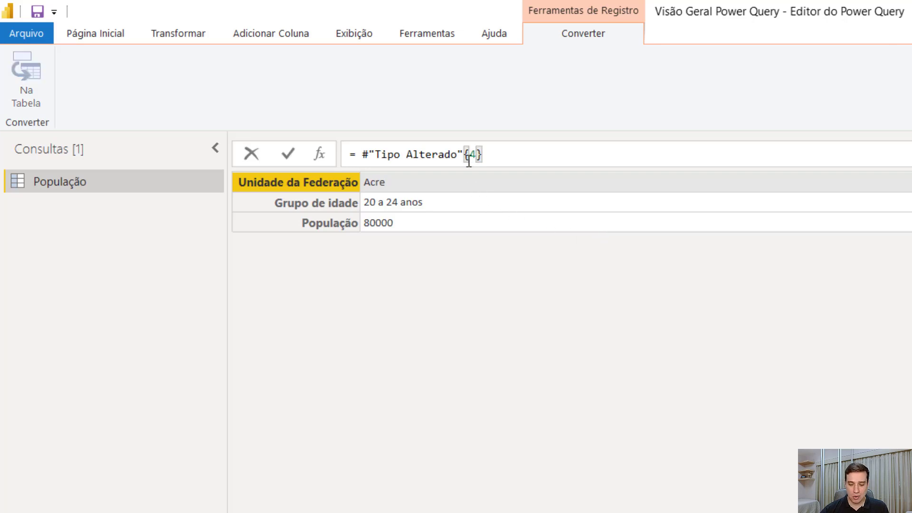
pyautogui.write('0')
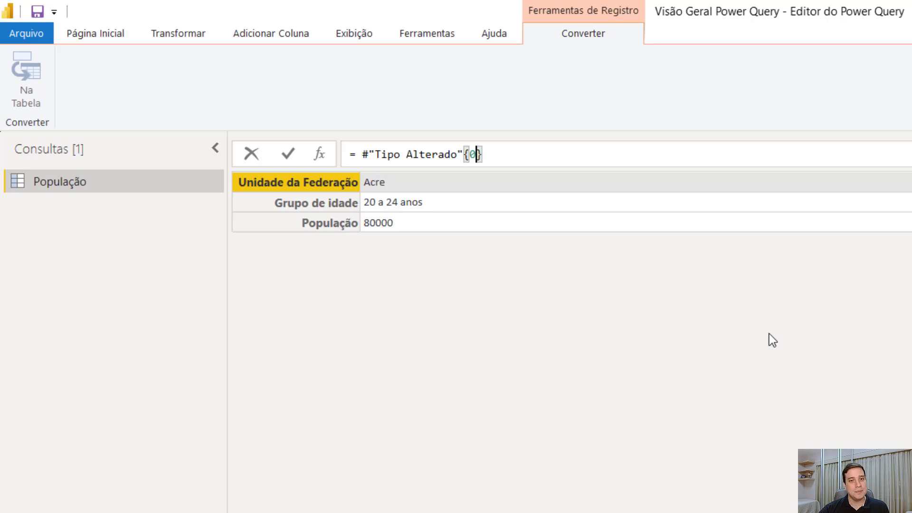
pyautogui.press('Return')
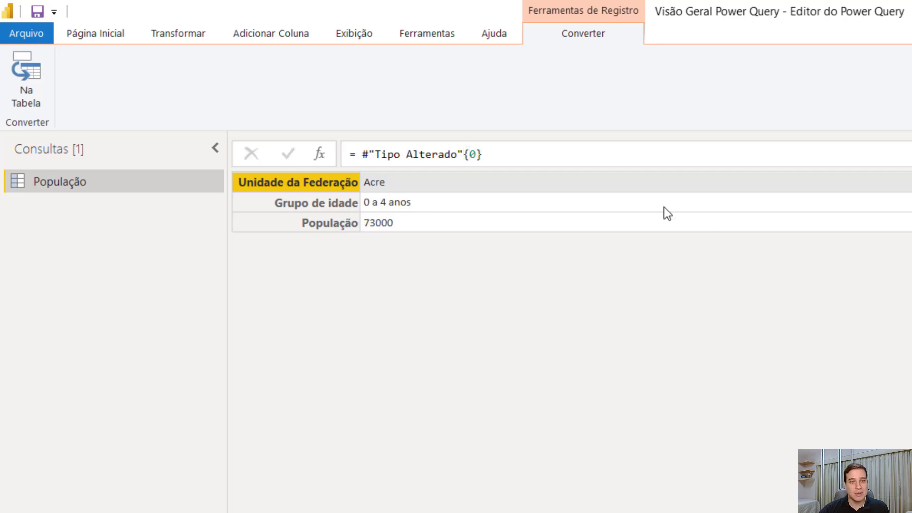
# Step: Set the row index in the custom step's formula to 3 and apply it
pyautogui.click(476, 153)
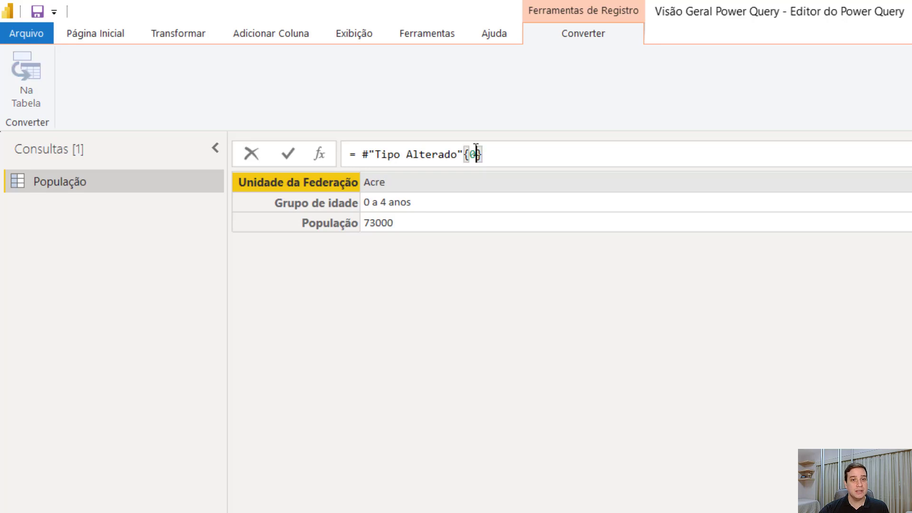
pyautogui.press('BackSpace')
pyautogui.write('3')
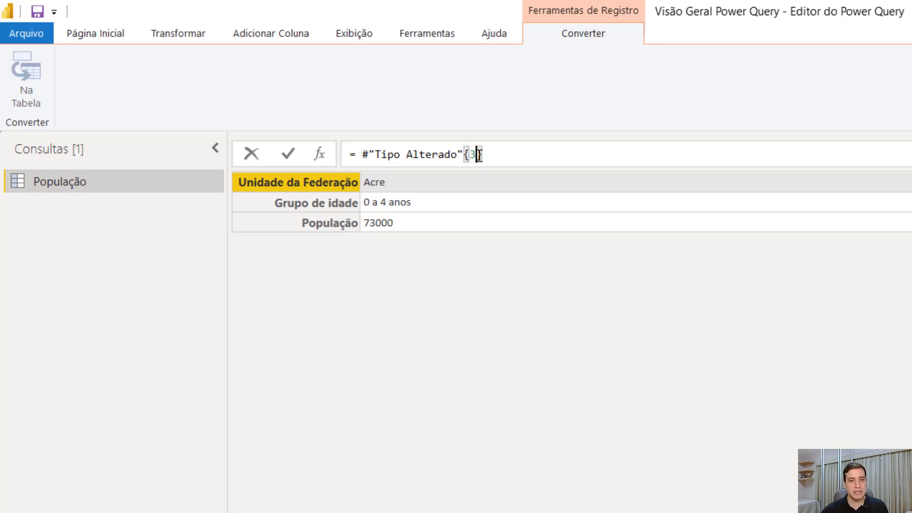
pyautogui.press('Return')
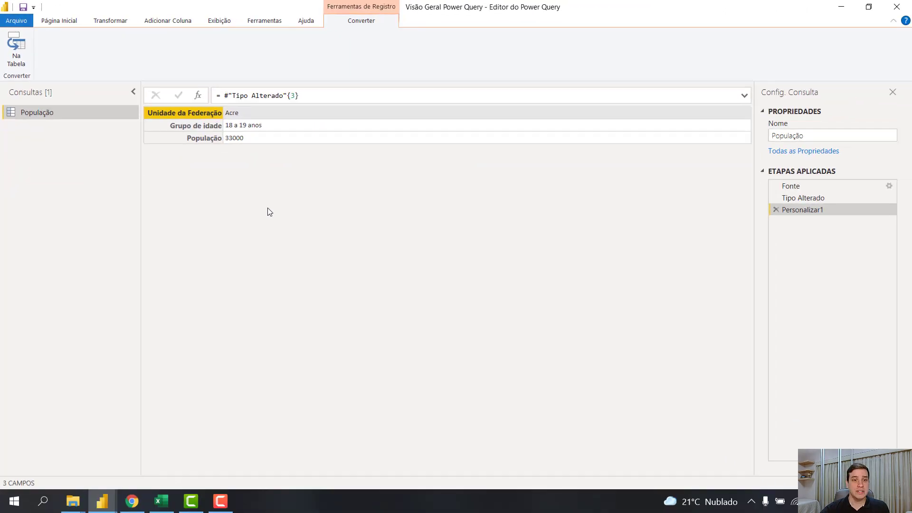
# Step: Append the field reference [Grupo de idade] after {3} in the formula and apply it to extract a single value
pyautogui.click(299, 95)
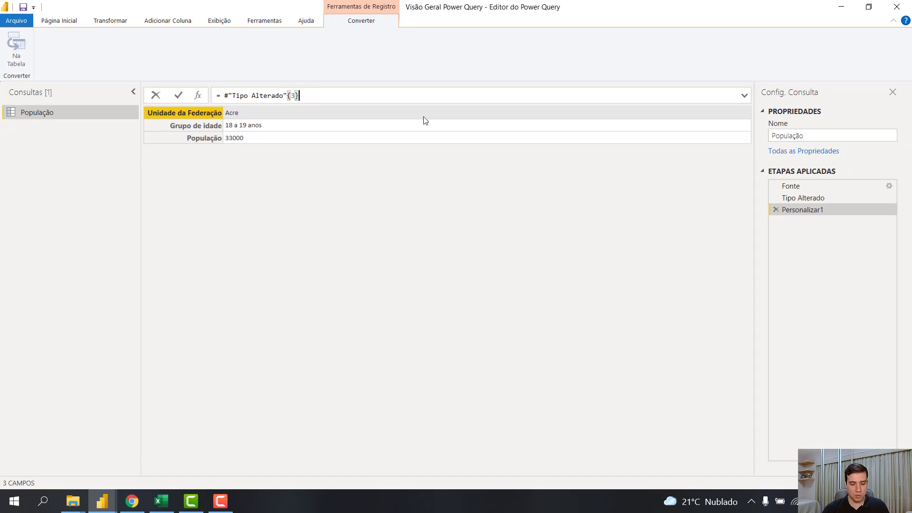
pyautogui.write('[Grupo de idade')
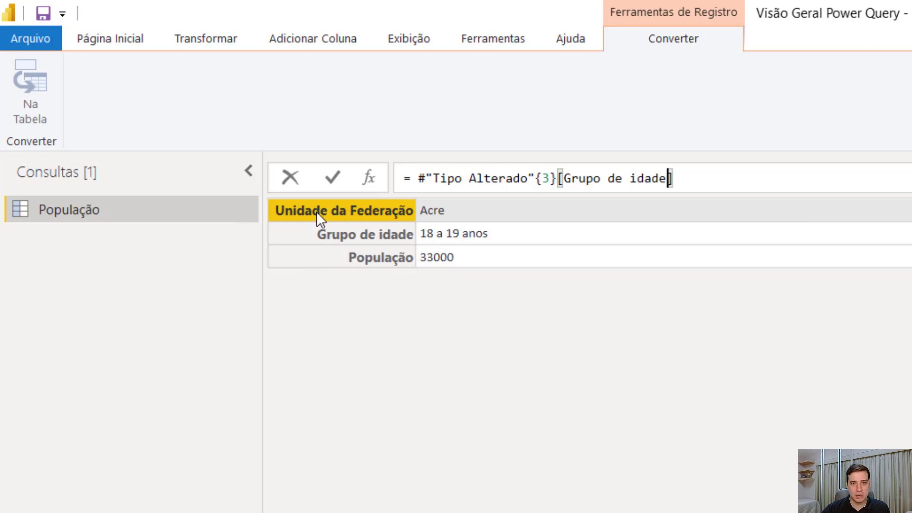
pyautogui.press('Return')
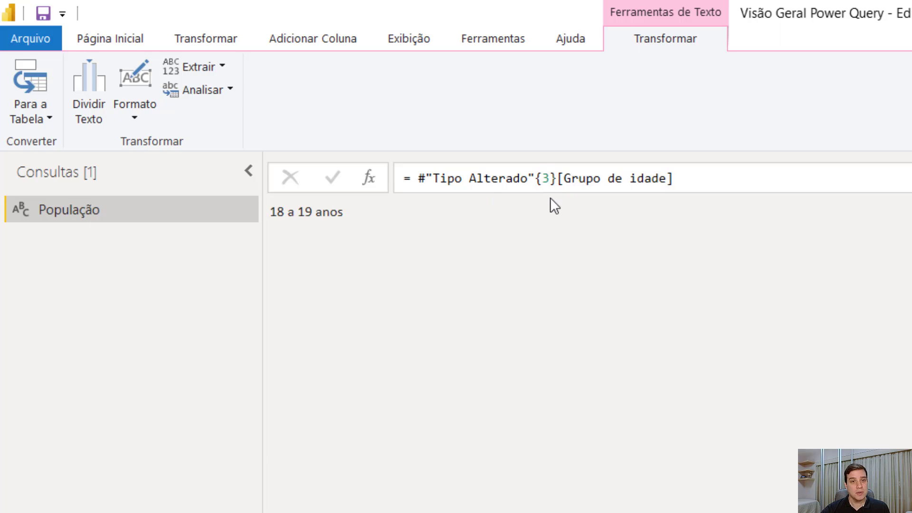
# Step: Apply the formula without the {3} index, and reapply it with the index after the column: = #"Tipo Alterado"[Grupo de idade]{3}
pyautogui.moveTo(557, 185); pyautogui.dragTo(537, 185)
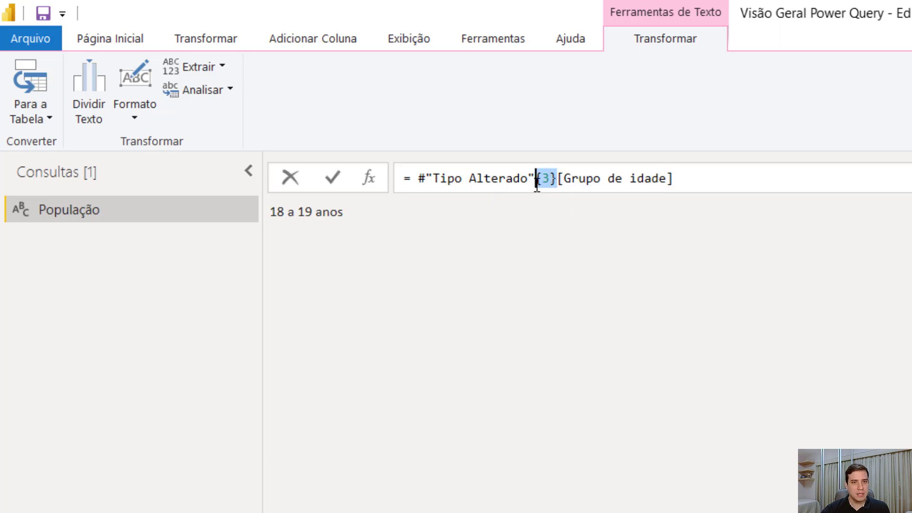
pyautogui.press('Delete')
pyautogui.press('Return')
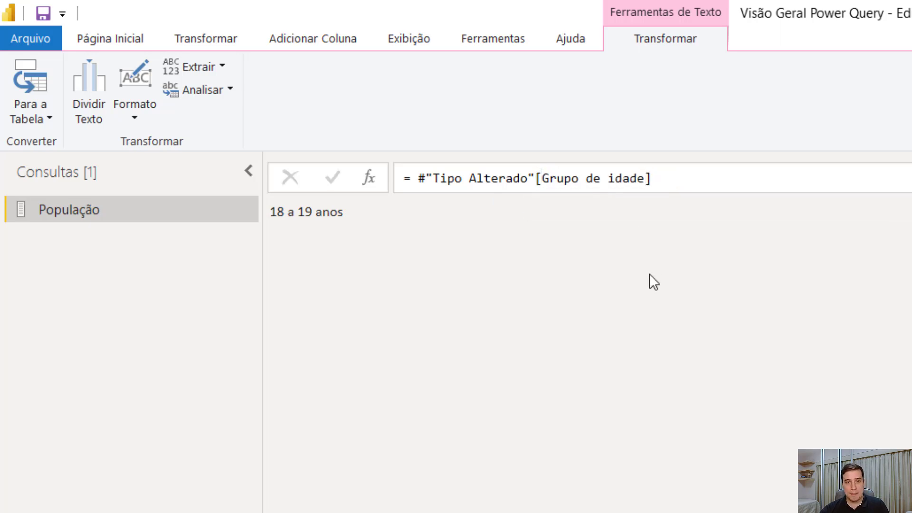
pyautogui.click(682, 181)
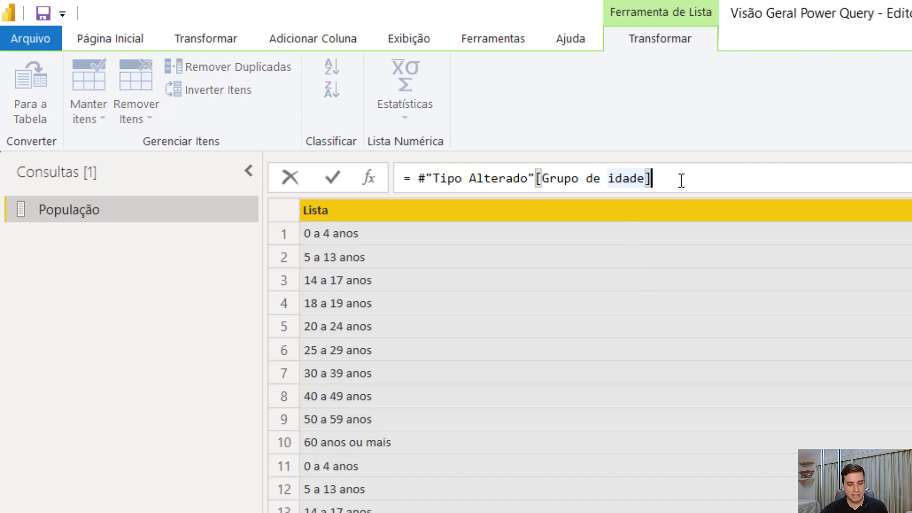
pyautogui.write('{3}')
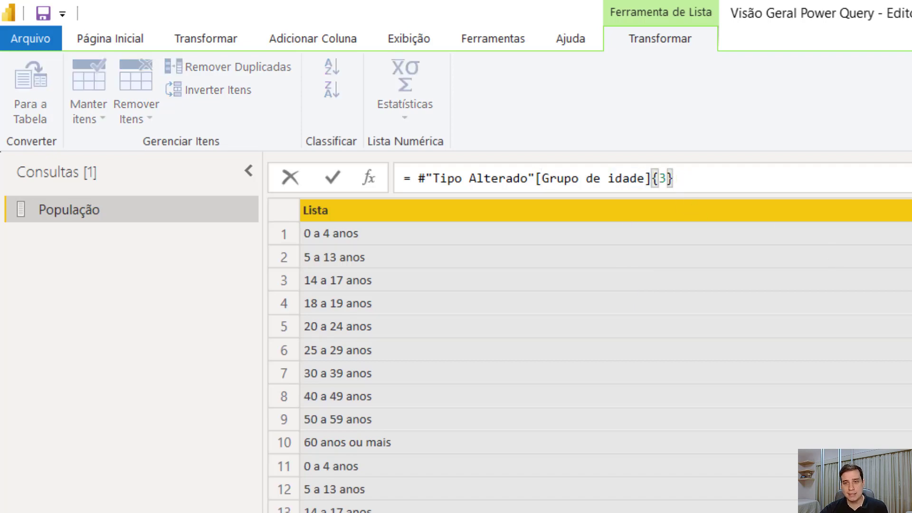
pyautogui.press('Return')
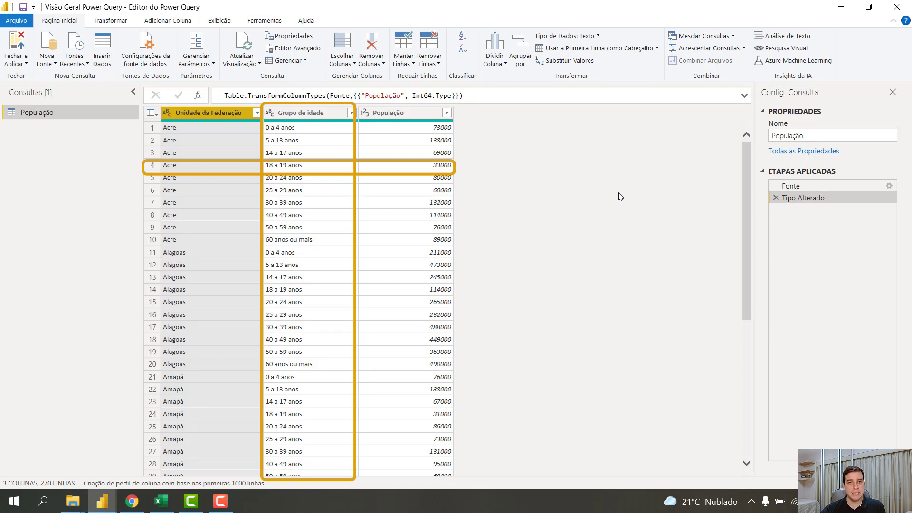
# Step: Add a new custom step after Tipo Alterado and apply the formula = #"Tipo Alterado"{300} to request an out-of-range row
pyautogui.click(199, 96)
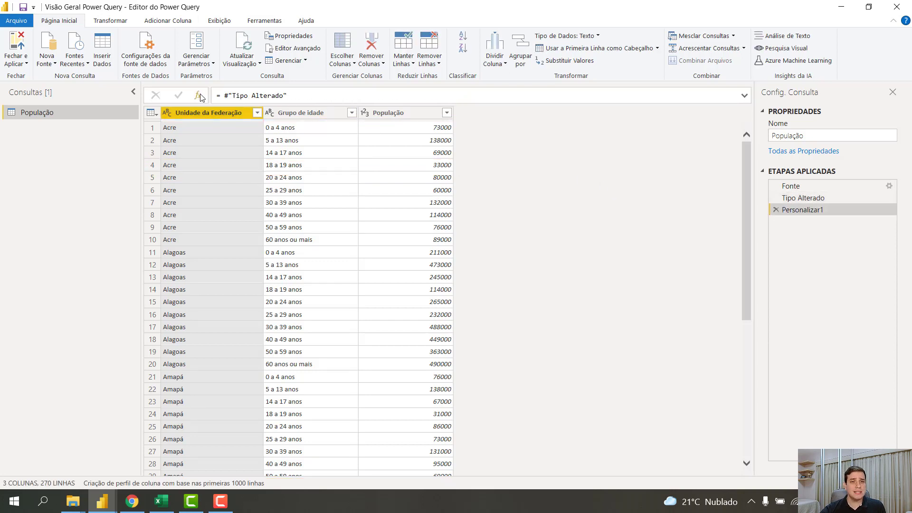
pyautogui.click(322, 93)
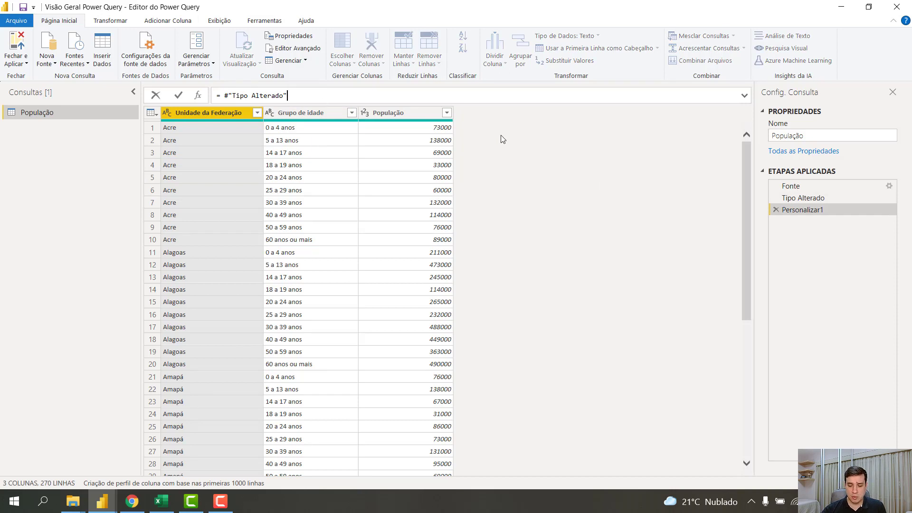
pyautogui.write('{')
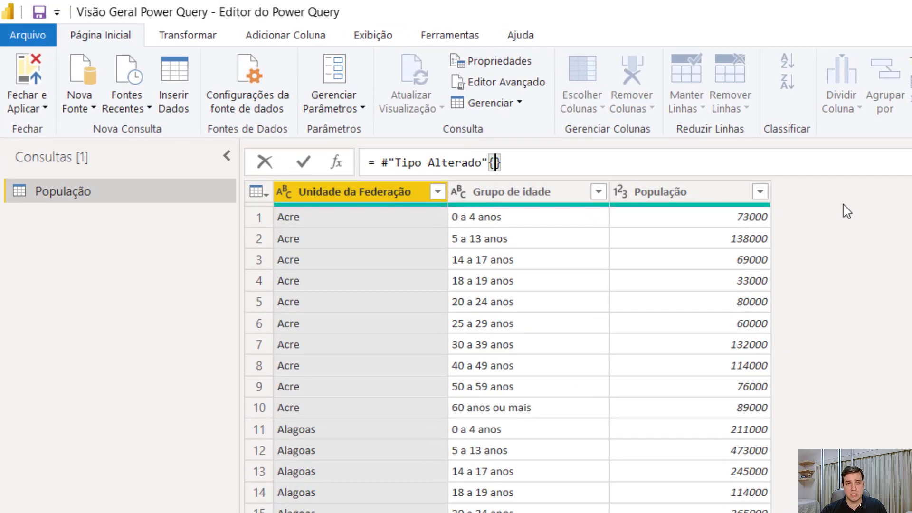
pyautogui.write('300')
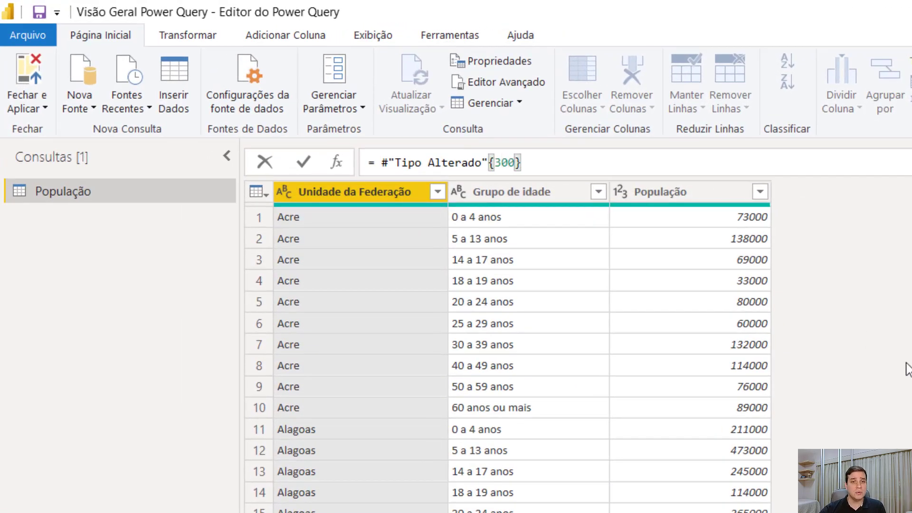
pyautogui.press('Return')
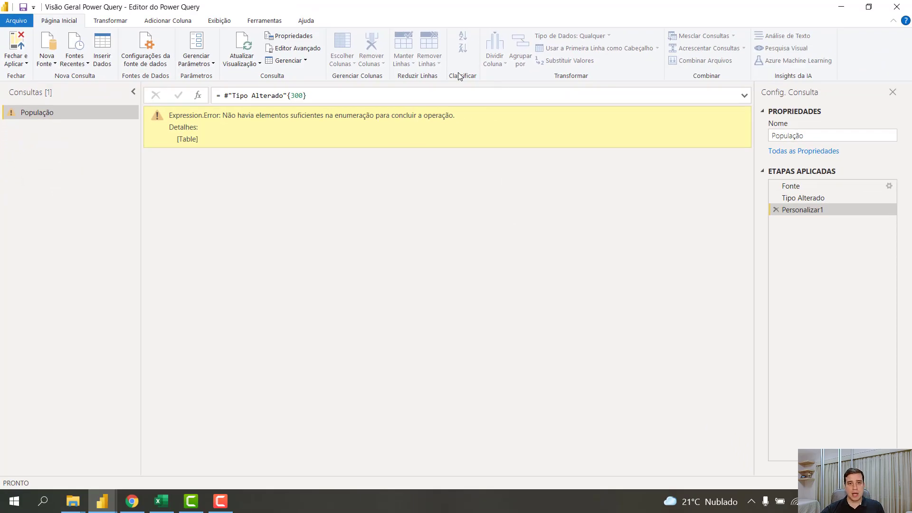
# Step: Append the optional operator ? after {300} in the formula and apply it
pyautogui.click(428, 96)
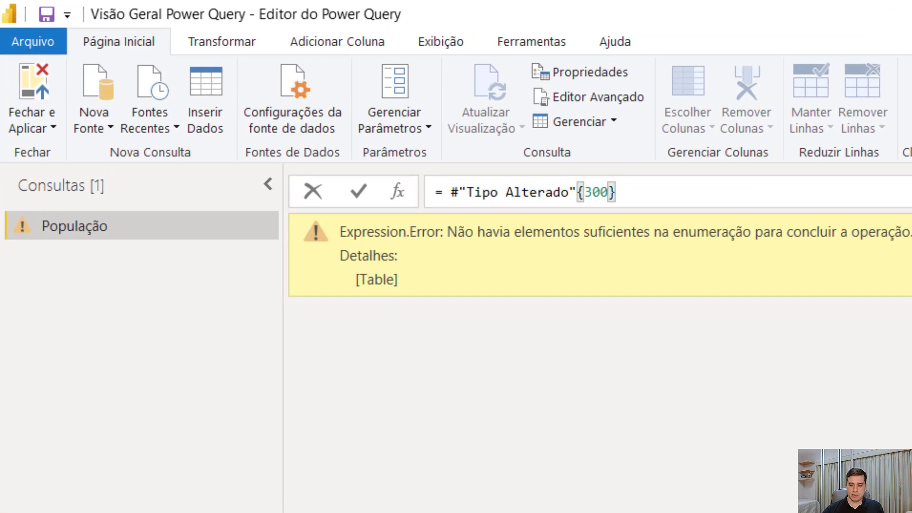
pyautogui.write('?')
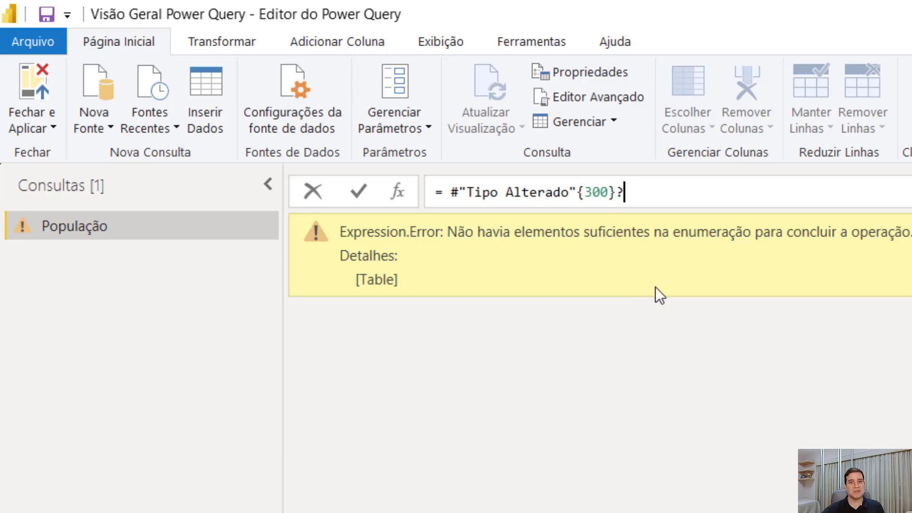
pyautogui.press('Return')
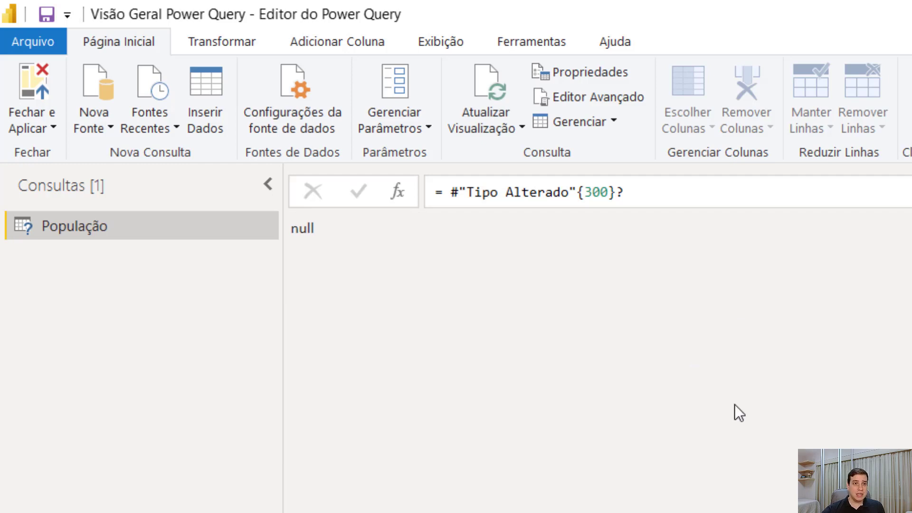
# Step: Set the row index to 0 while keeping the ? operator, and apply the formula = #"Tipo Alterado"{0}?
pyautogui.click(612, 203)
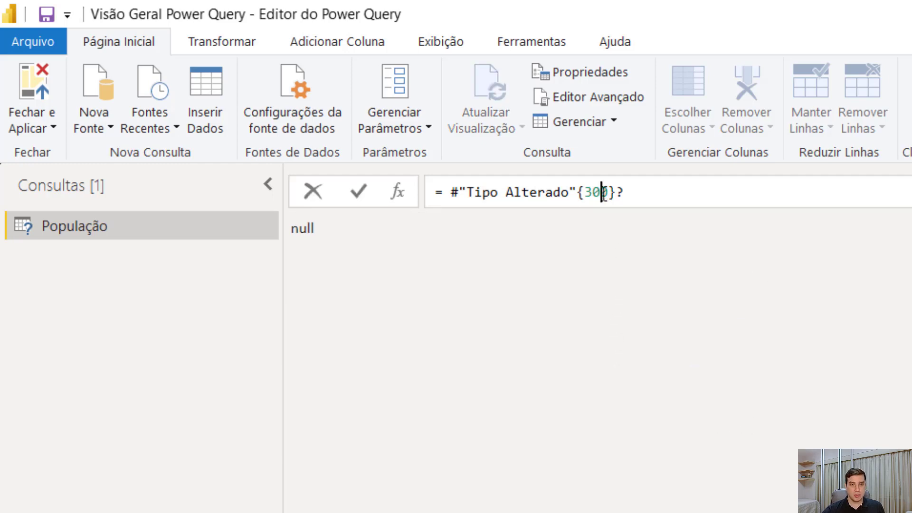
pyautogui.press('BackSpace')
pyautogui.press('BackSpace')
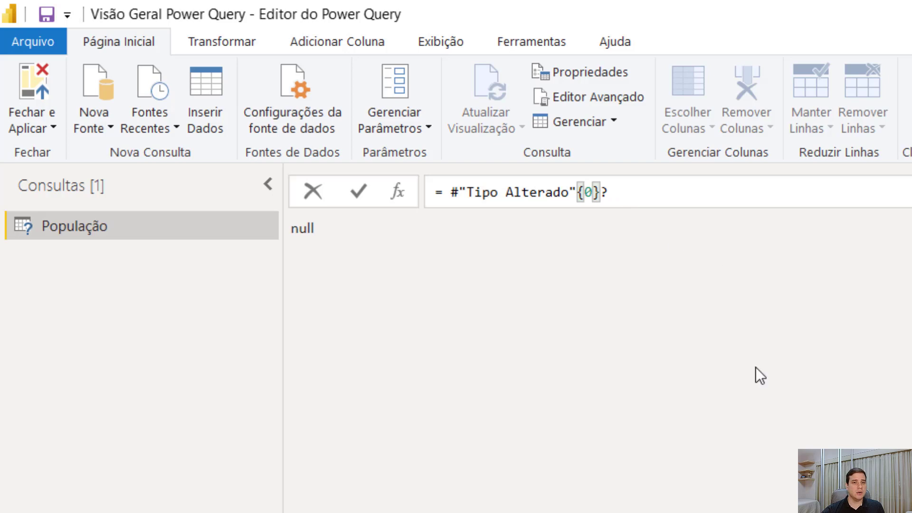
pyautogui.press('Return')
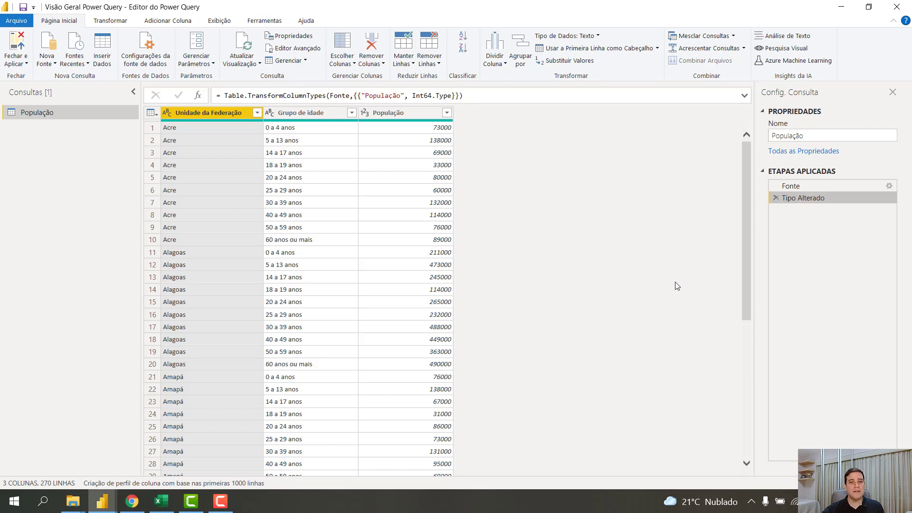
# Step: Select the 20 a 24 anos cell in row 5 of the Grupo de idade column
pyautogui.click(328, 179)
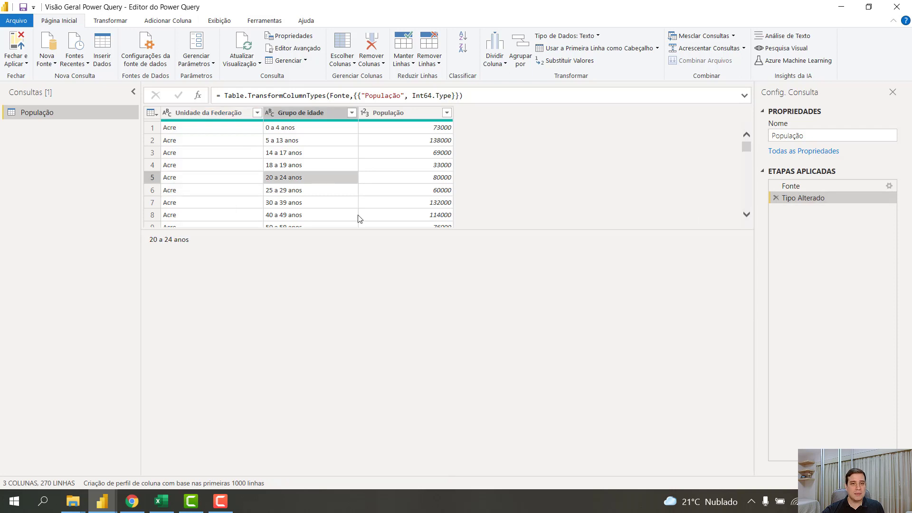